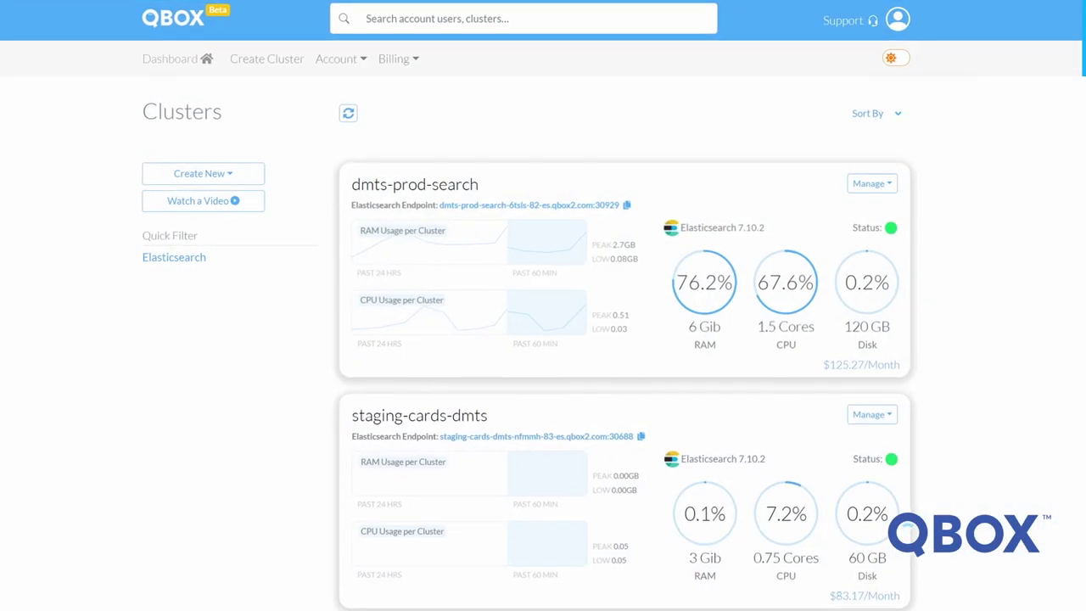
- Open the management options for the staging-cards-dmts cluster
click(883, 177)
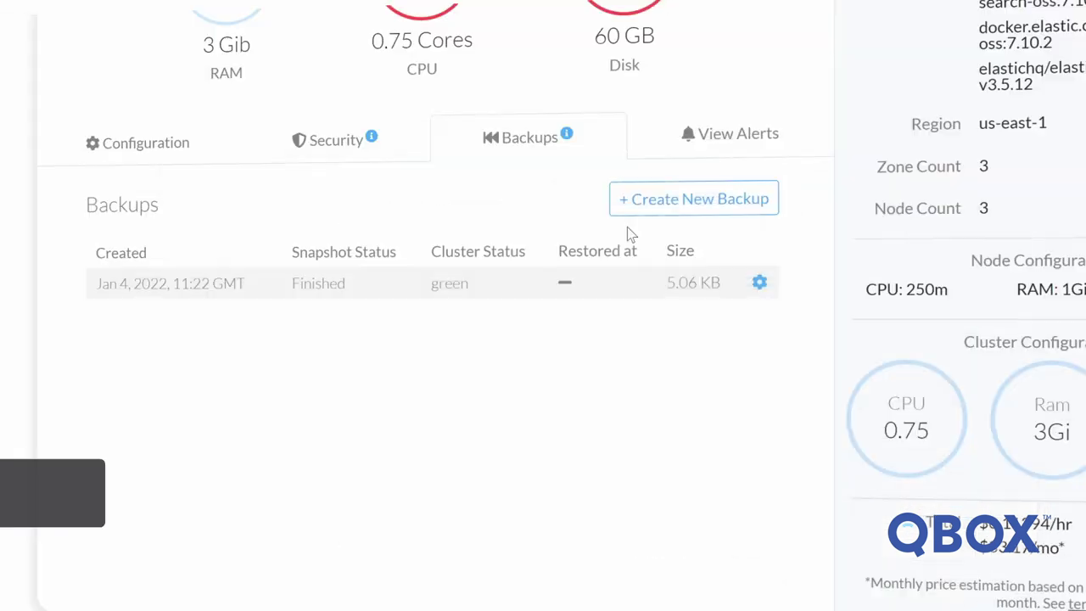
- Take and confirm a new backup snapshot, then view a backup's restore and clone options
click(711, 202)
click(890, 292)
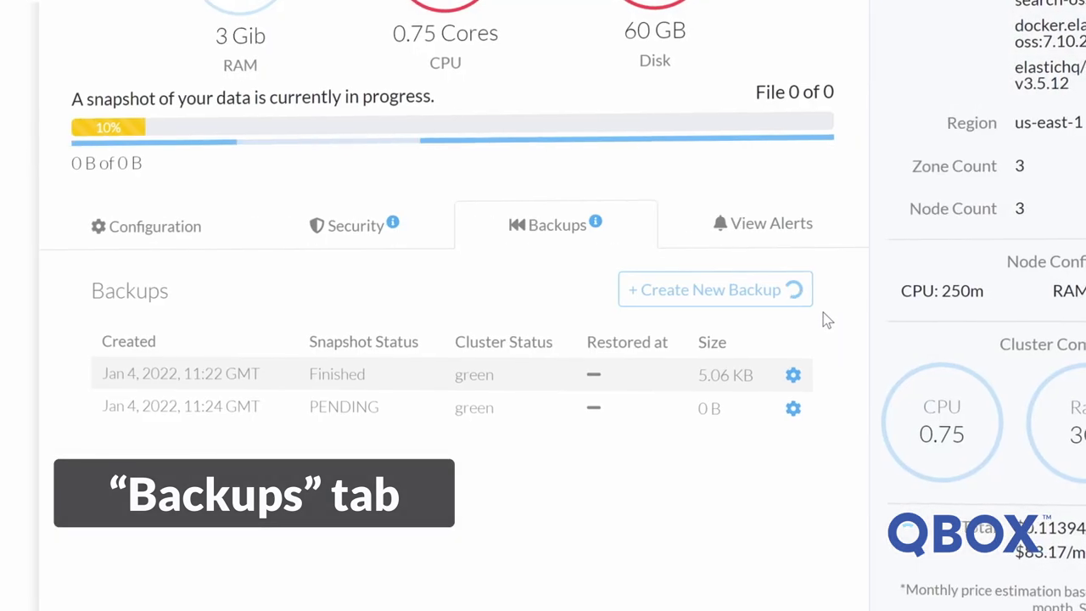
click(799, 375)
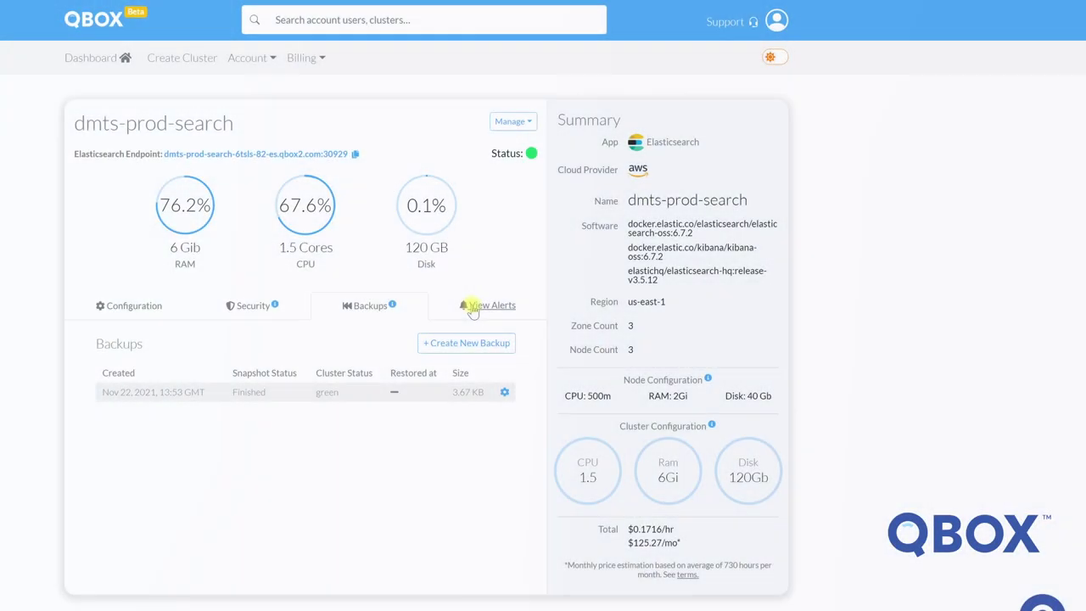
- Show the staging-cards-dmts cluster's alerts
click(472, 307)
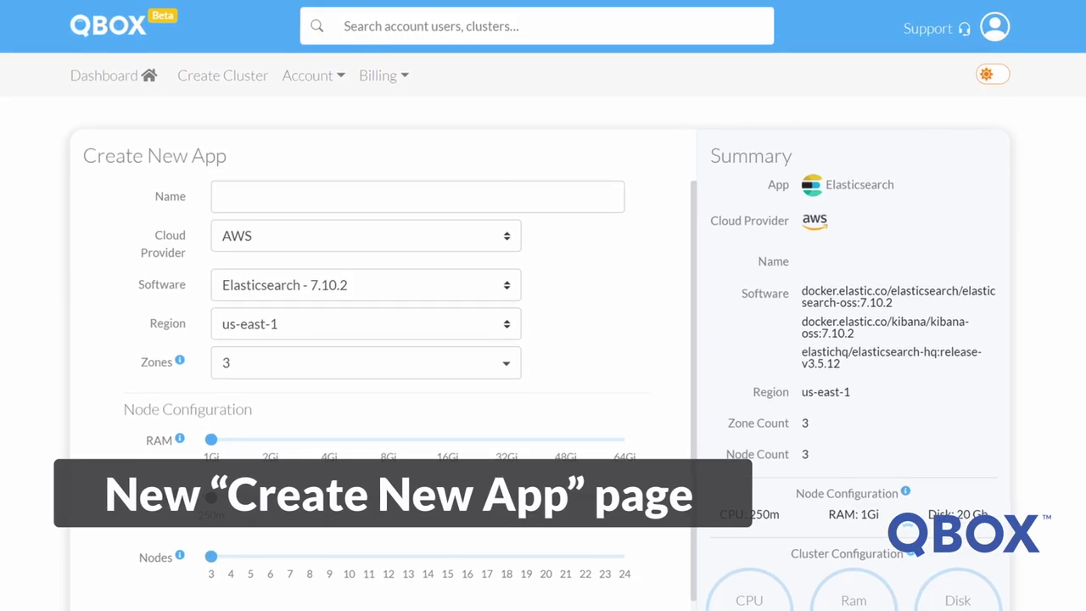
- Enter new-cluster as the new app's name
text(new-cluster)
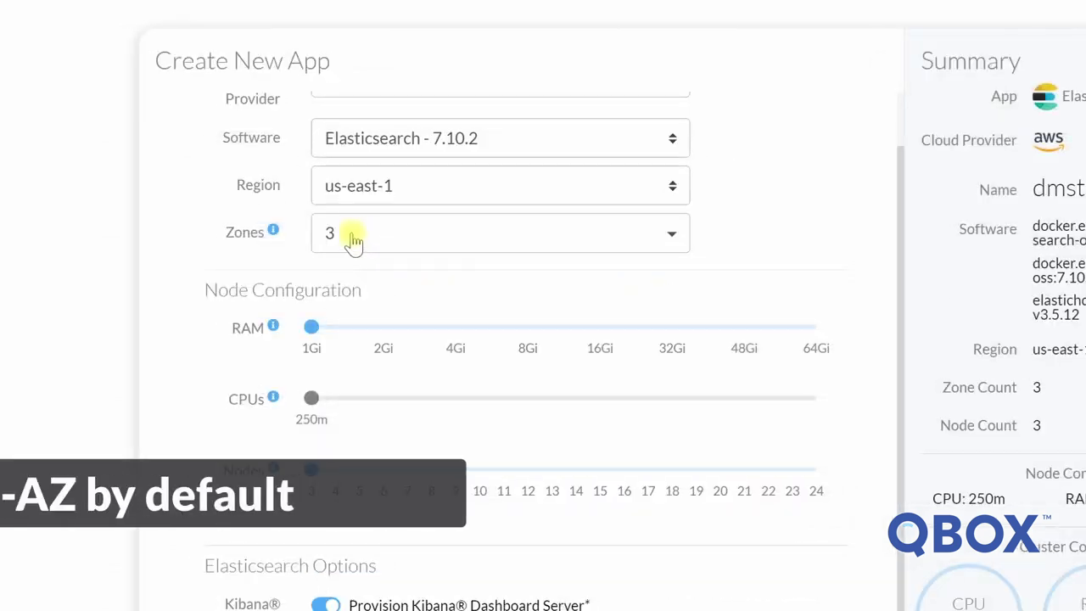
- Deselect the us-east-1c, us-east-1b and us-east-1a availability zones
click(352, 243)
click(346, 307)
click(471, 282)
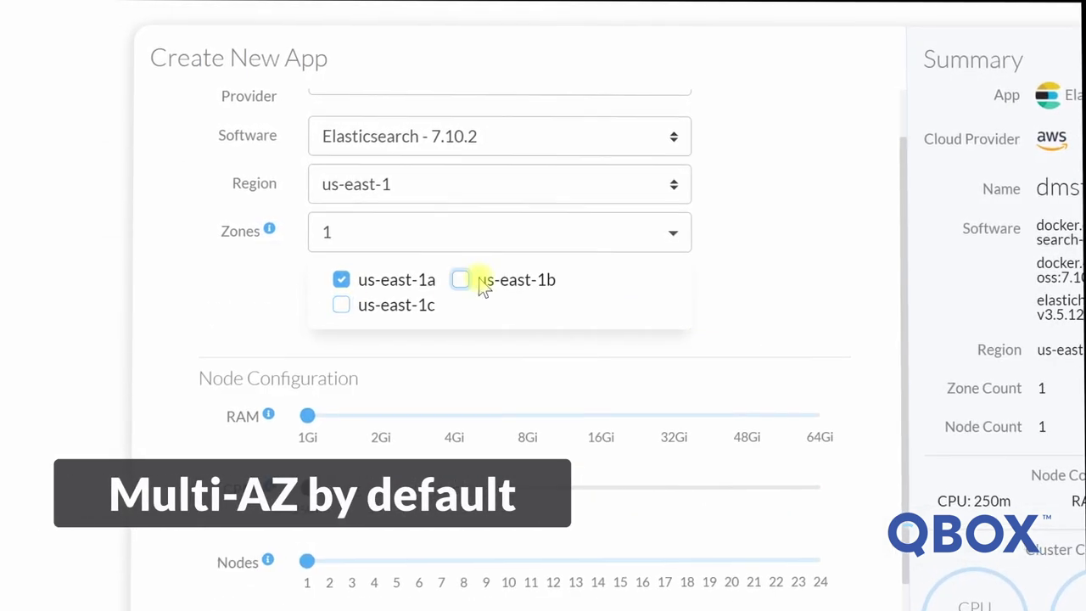
click(412, 283)
click(849, 326)
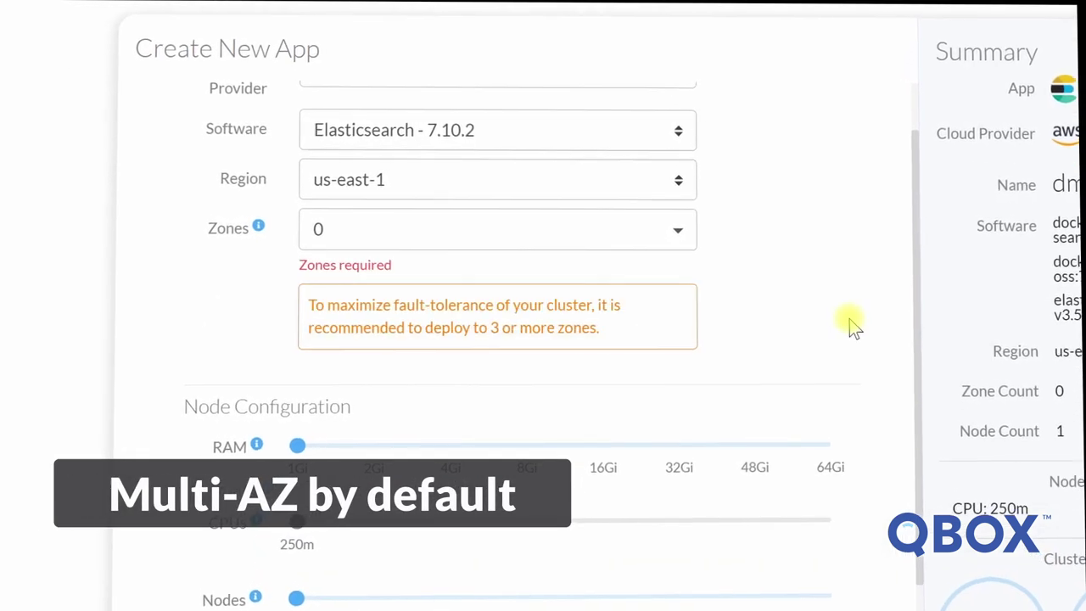
- Reselect us-east-1a, us-east-1c and us-east-1b as deployment zones
click(545, 238)
click(365, 282)
click(364, 306)
click(482, 280)
click(761, 254)
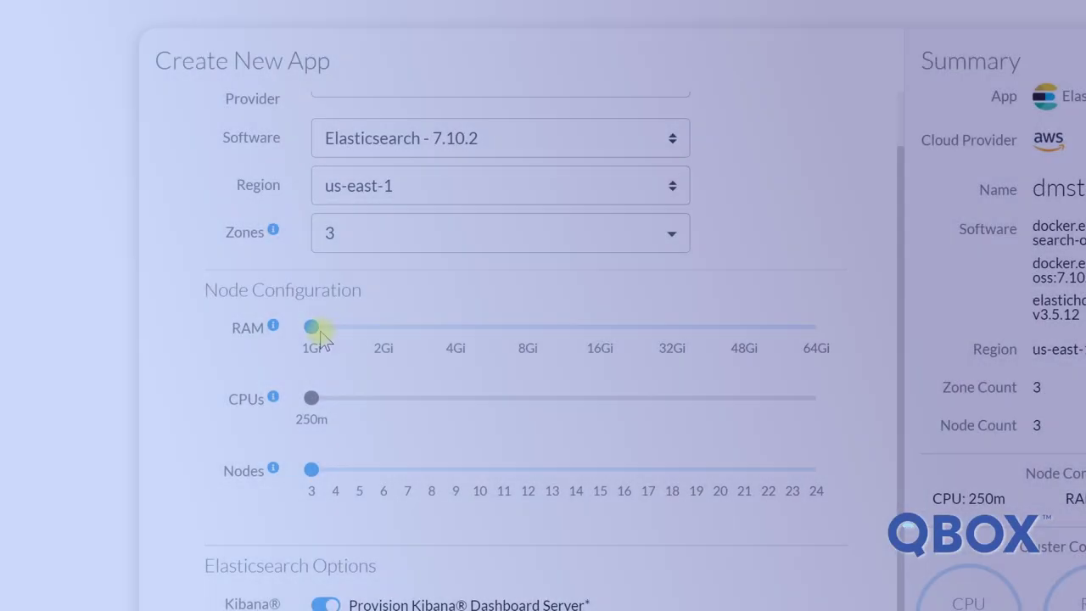
- Set node RAM to 8Gi and raise the node count from 3 to 4
drag(320, 335, 381, 332)
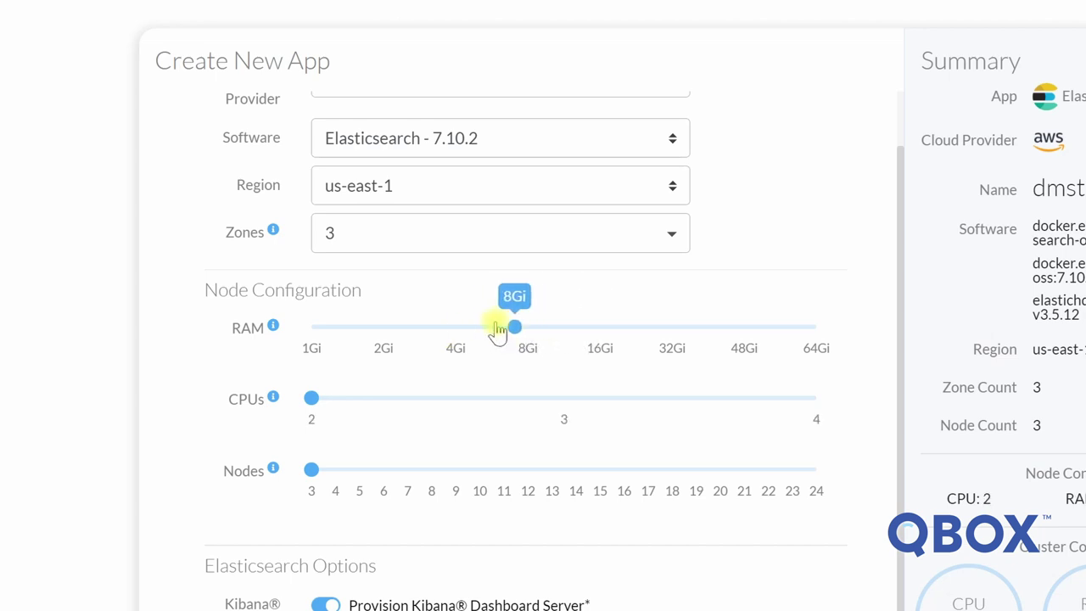
click(312, 470)
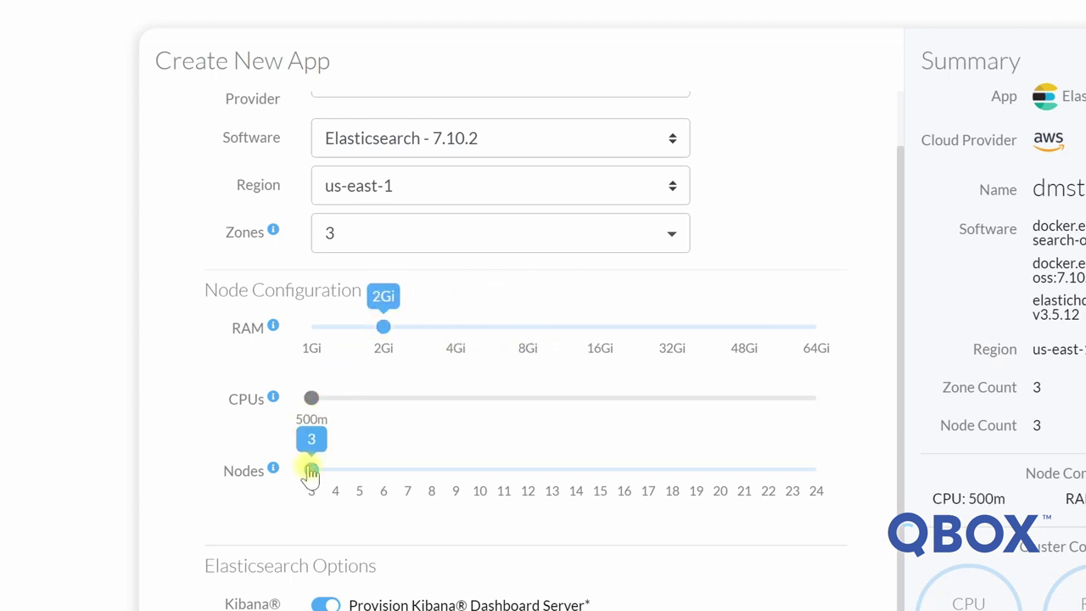
click(382, 327)
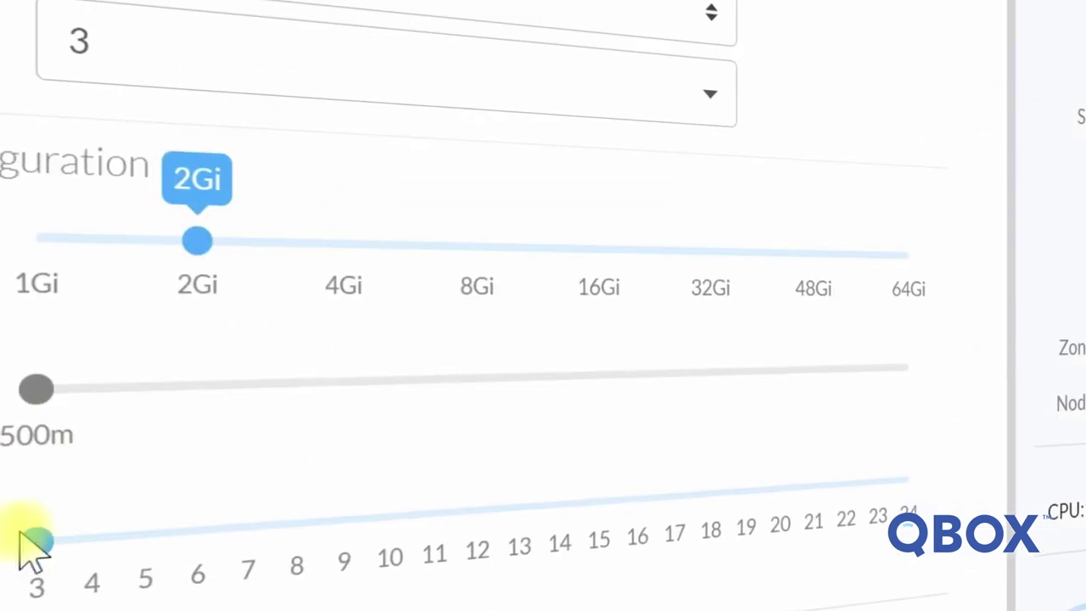
drag(254, 222, 542, 286)
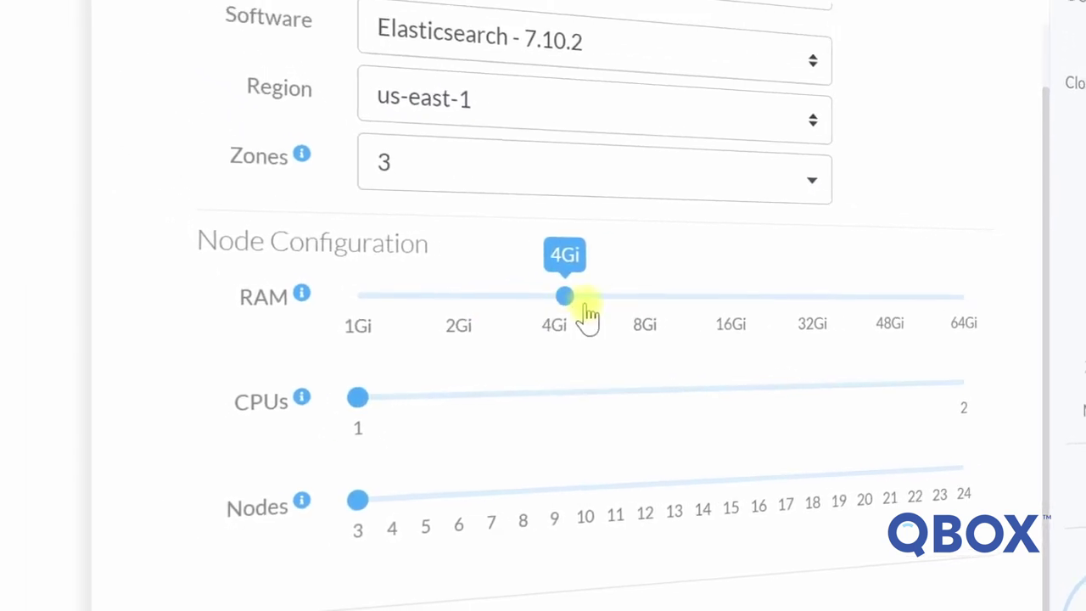
drag(588, 315, 392, 320)
drag(315, 471, 298, 497)
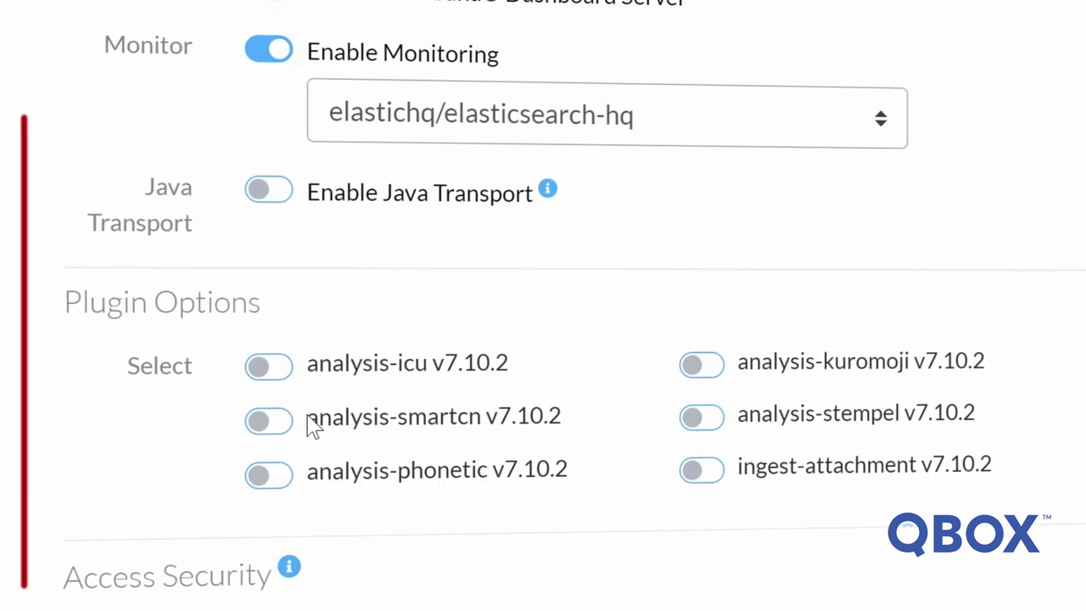
- Switch on analysis-icu, smartcn, phonetic, ingest-attachment, stempel and kuromoji plugins
click(262, 350)
click(264, 400)
click(264, 452)
click(691, 412)
click(697, 357)
click(708, 270)
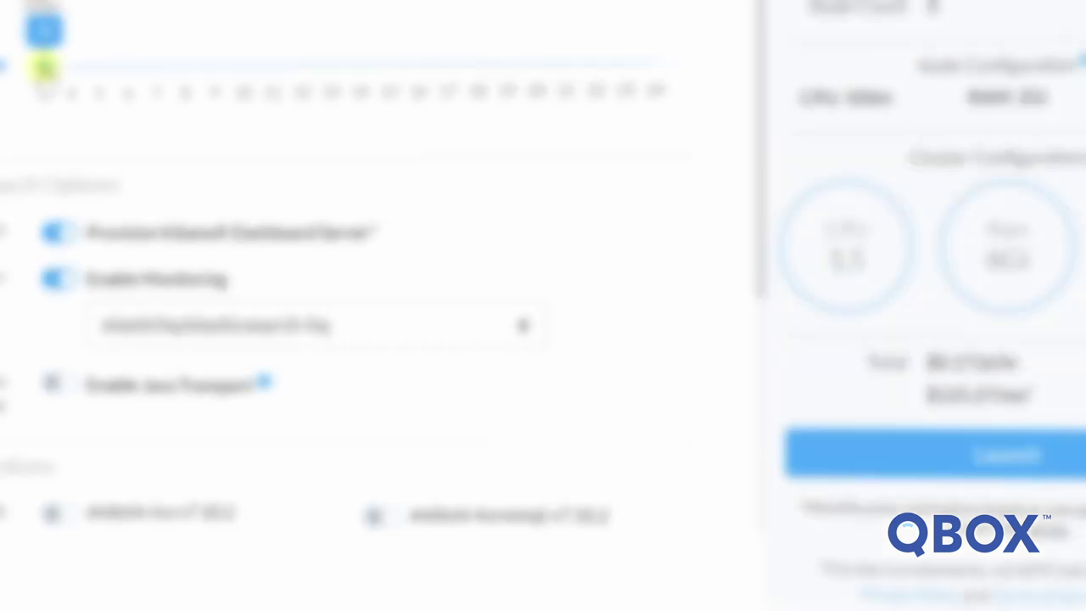
- Launch the configured cluster from the Summary panel
click(958, 458)
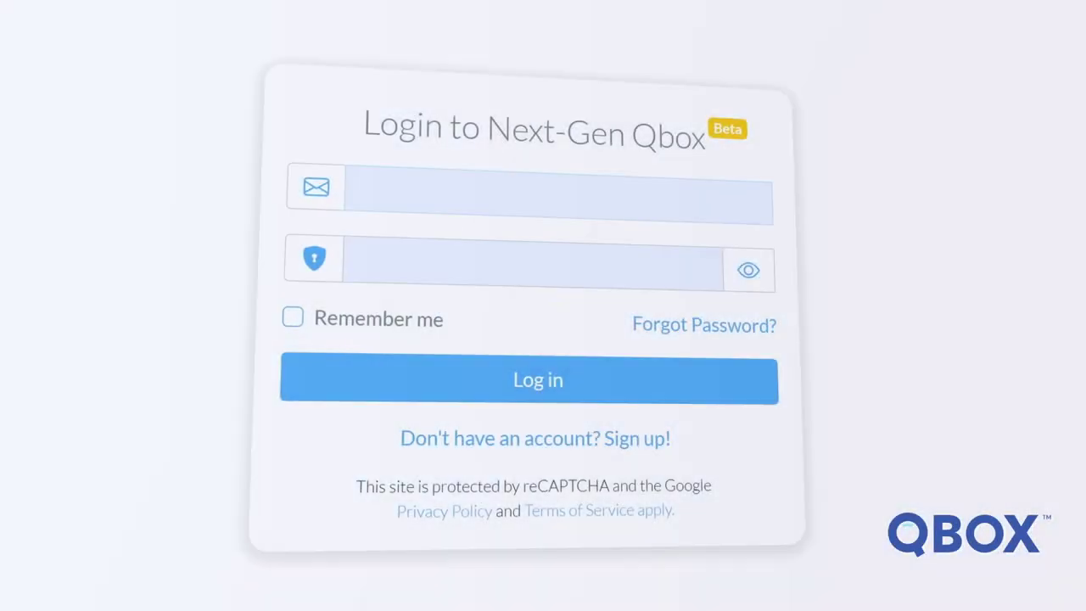
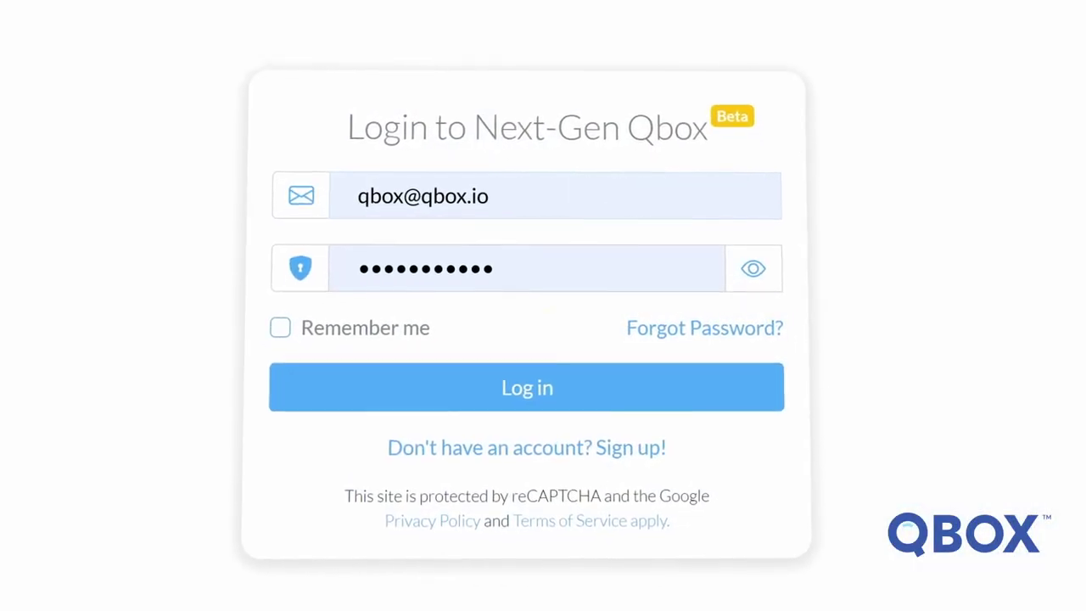